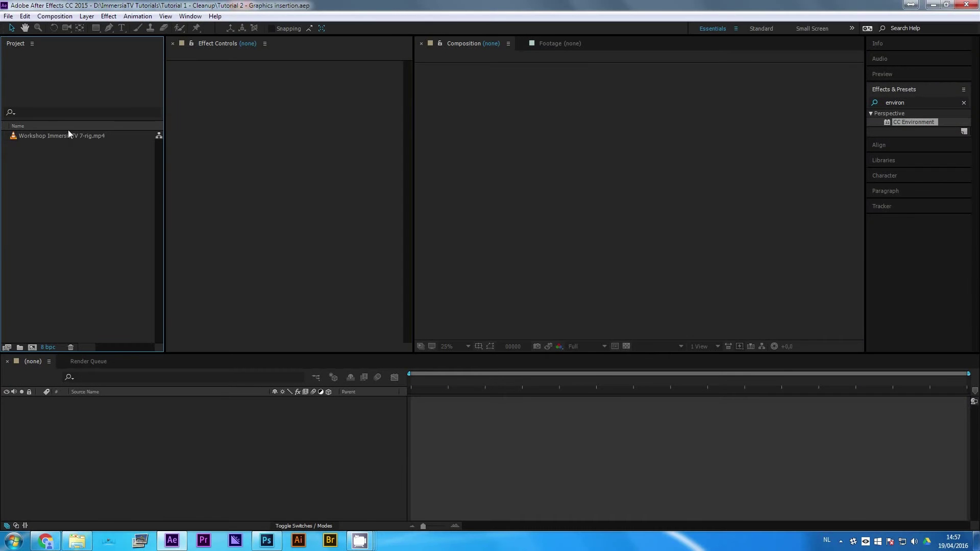
Step: Select the Workshop ImmersiaTV 7-rig.mp4 kitchen panorama footage in the Project panel
left_click(102, 136)
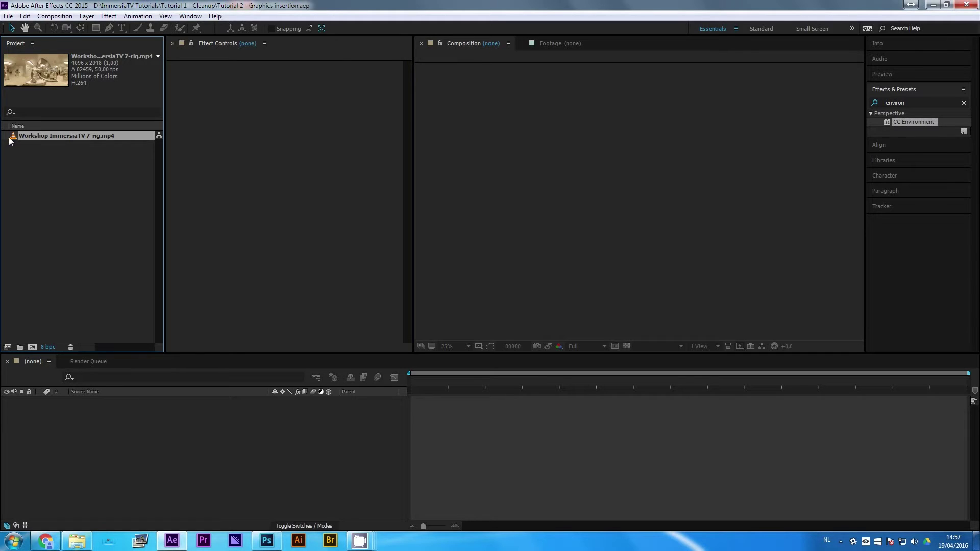
Step: Make a new composition from the kitchen footage and launch the SkyBox Creator.jsxbin script
left_click_drag(13, 139, 32, 348)
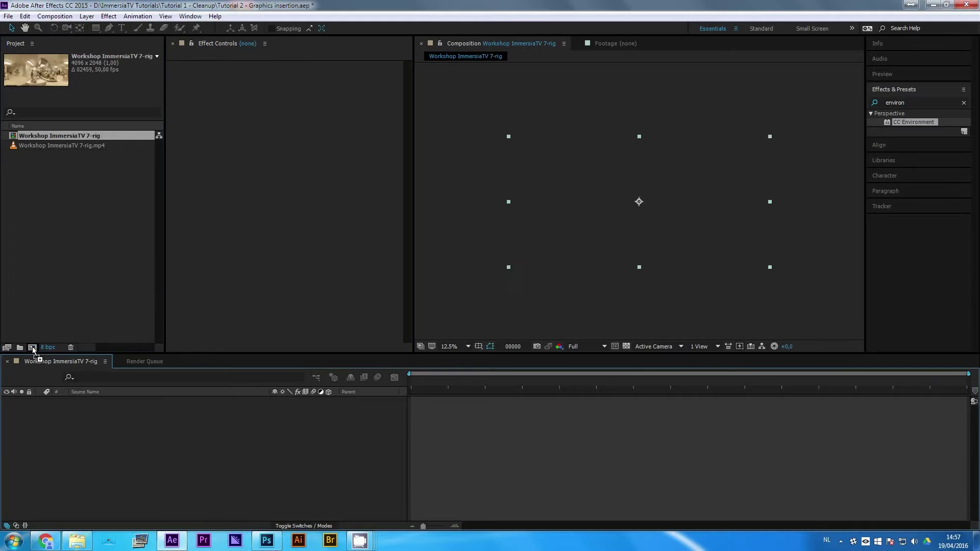
left_click(9, 16)
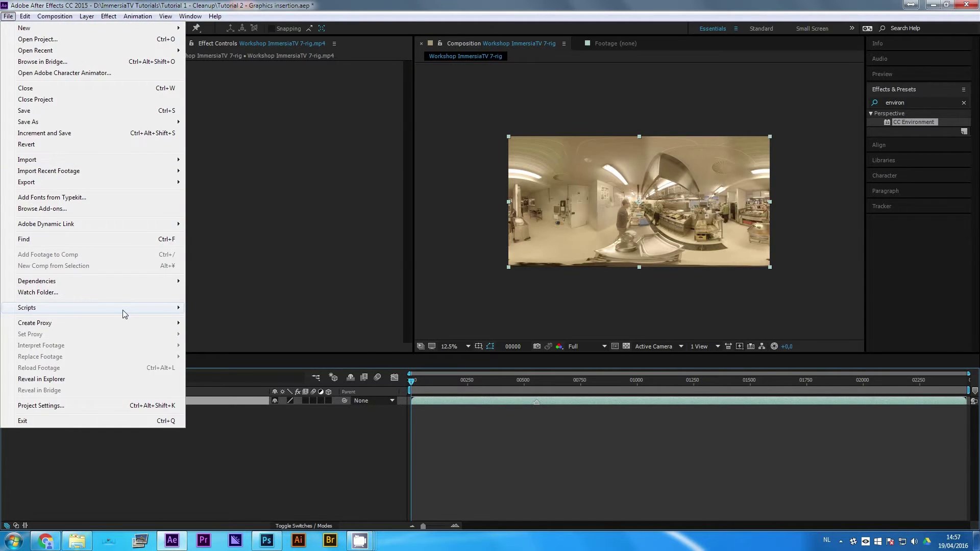
mouse_move(123, 309)
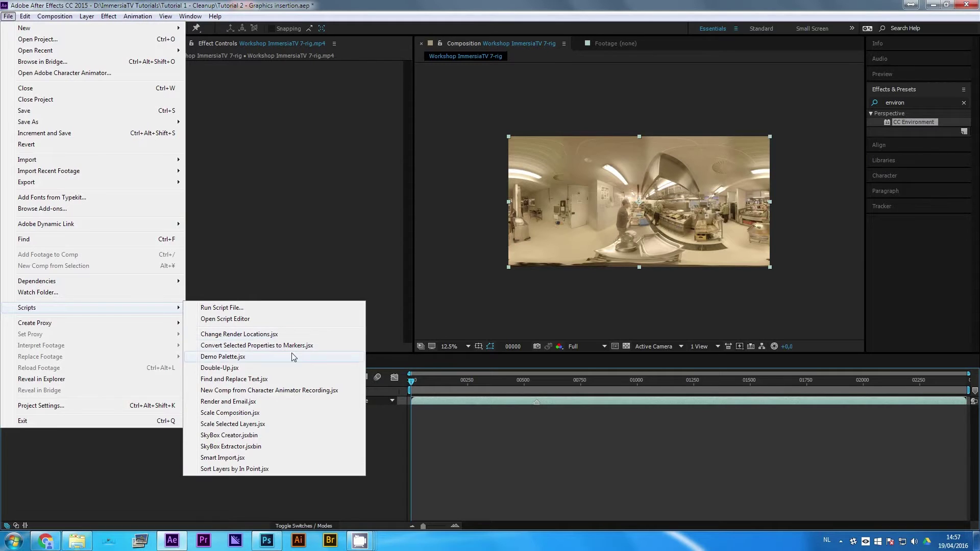
left_click(264, 437)
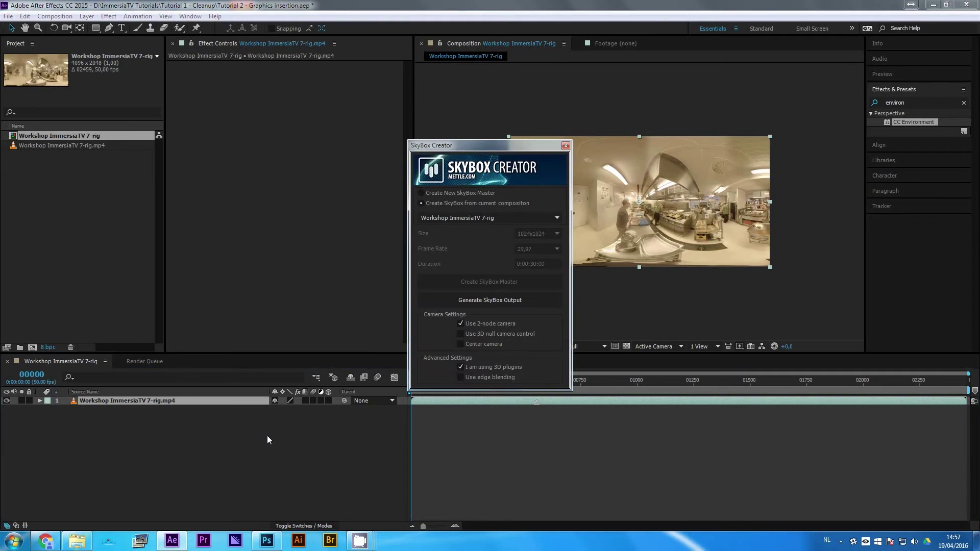
Step: Set SkyBox Creator to a new SkyBox Master: 50 fps, duration 2459, null camera control, no 3D plugins
left_click_drag(492, 146, 292, 89)
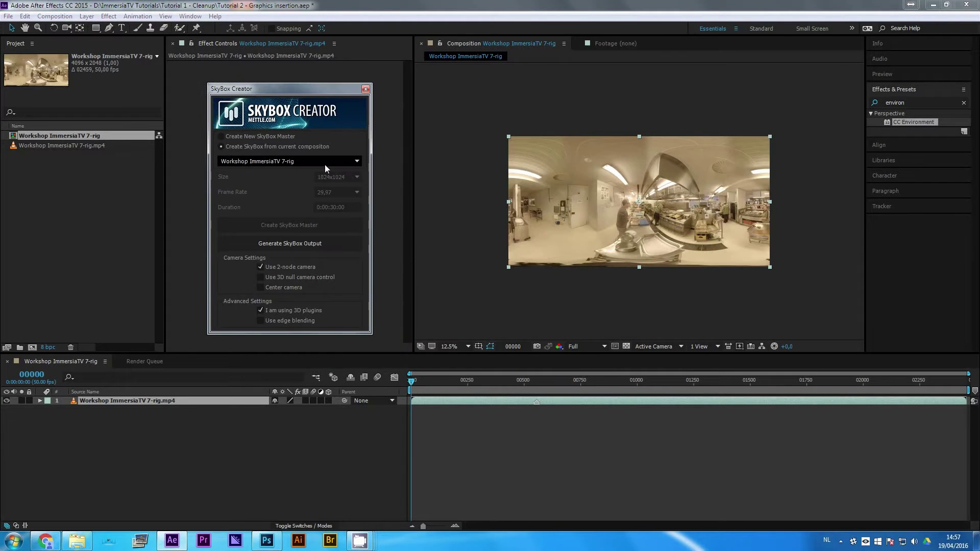
left_click(261, 136)
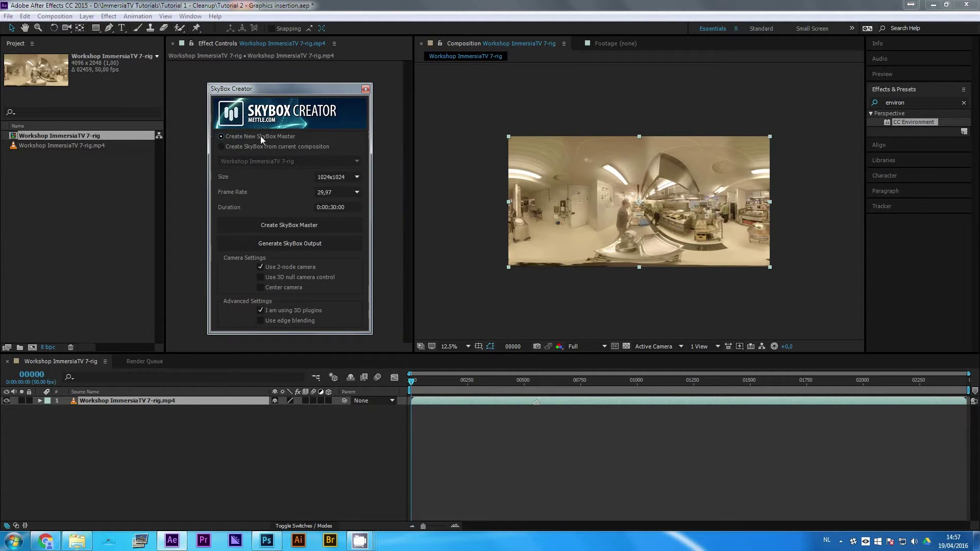
left_click(337, 195)
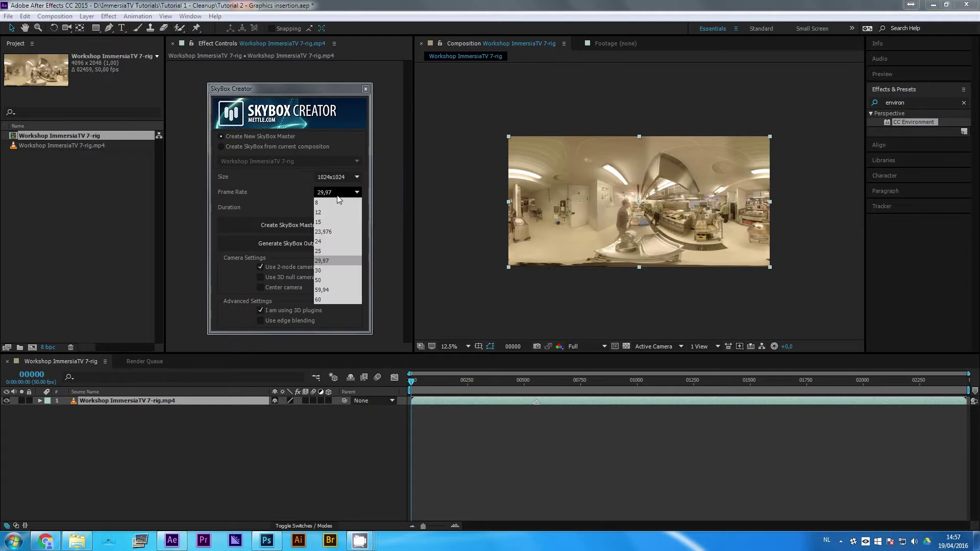
left_click(322, 281)
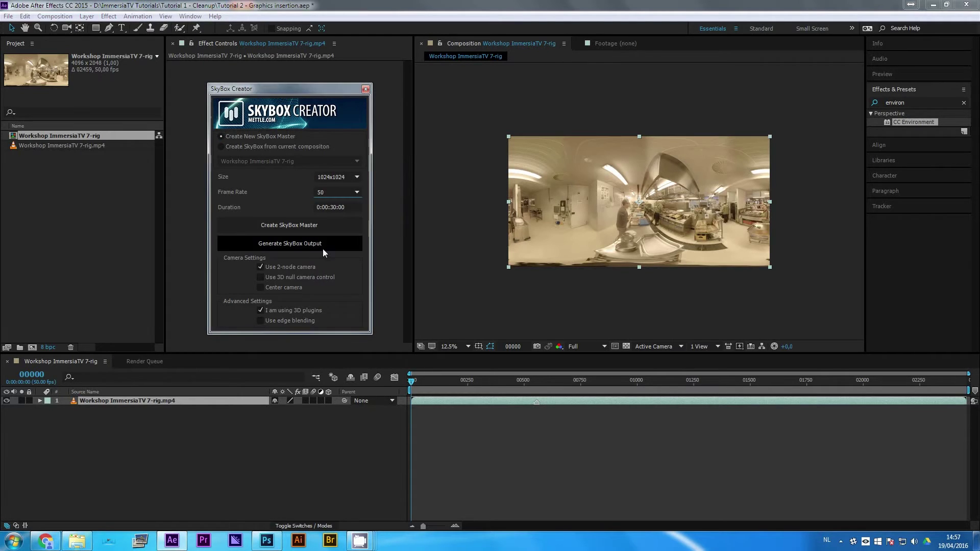
left_click(325, 205)
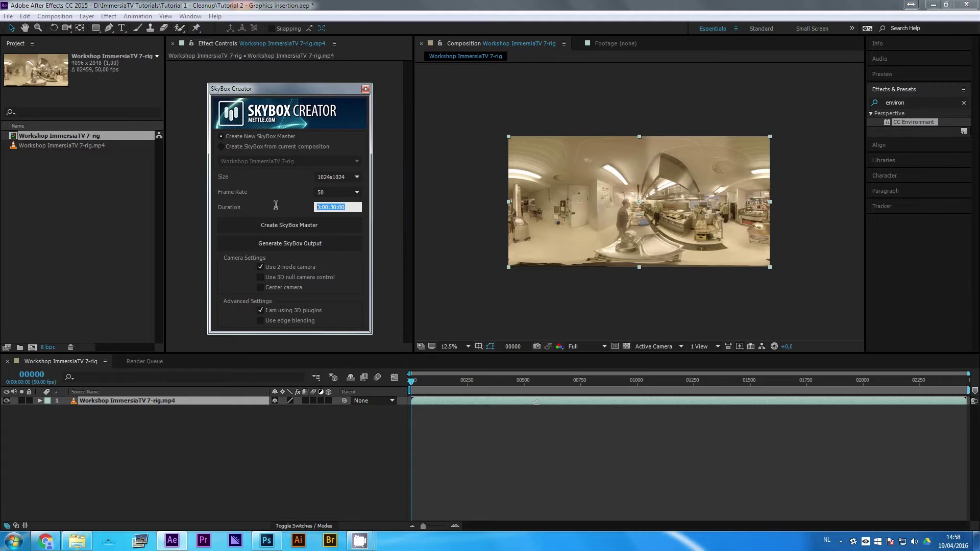
type("2459")
left_click(276, 205)
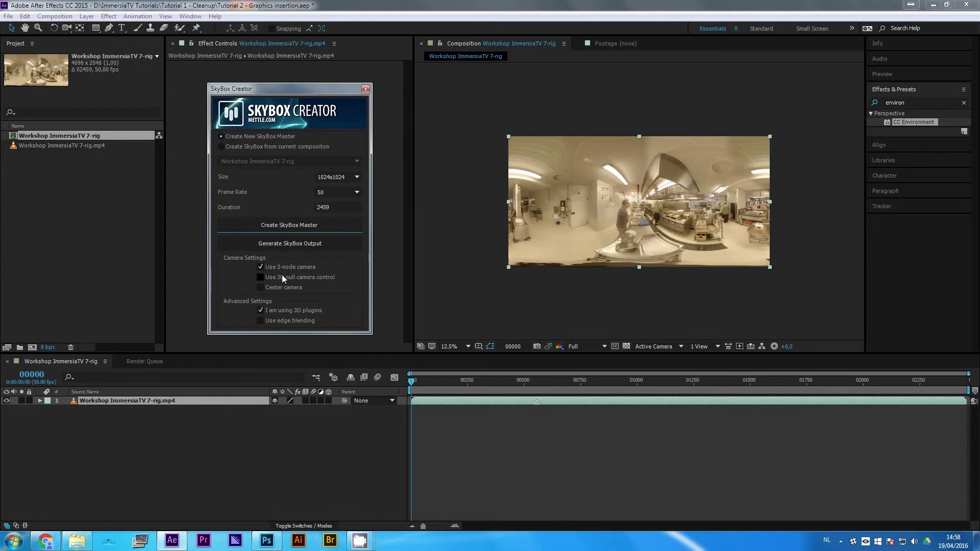
left_click(272, 313)
left_click(291, 278)
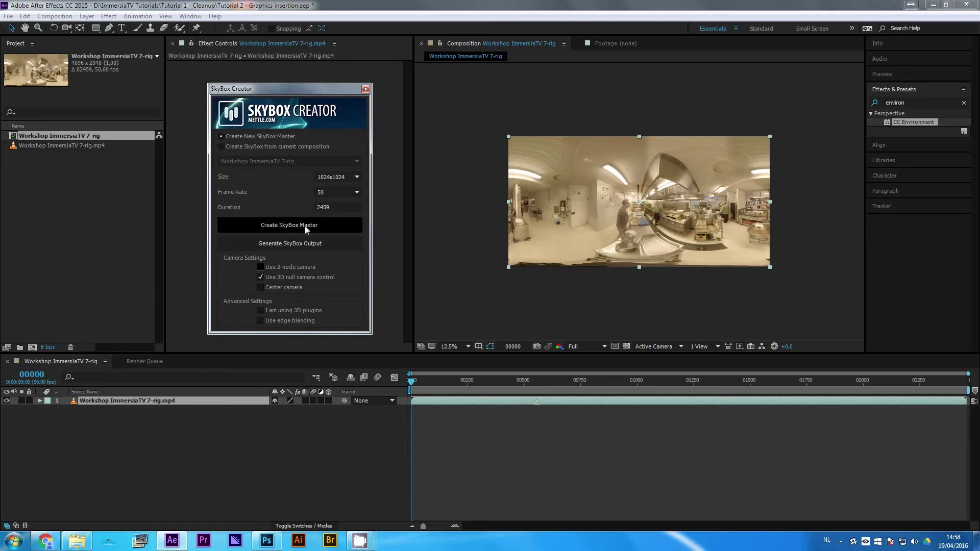
Step: Create the SkyBox Master, generate its SkyBox Output, and close SkyBox Creator
left_click(331, 227)
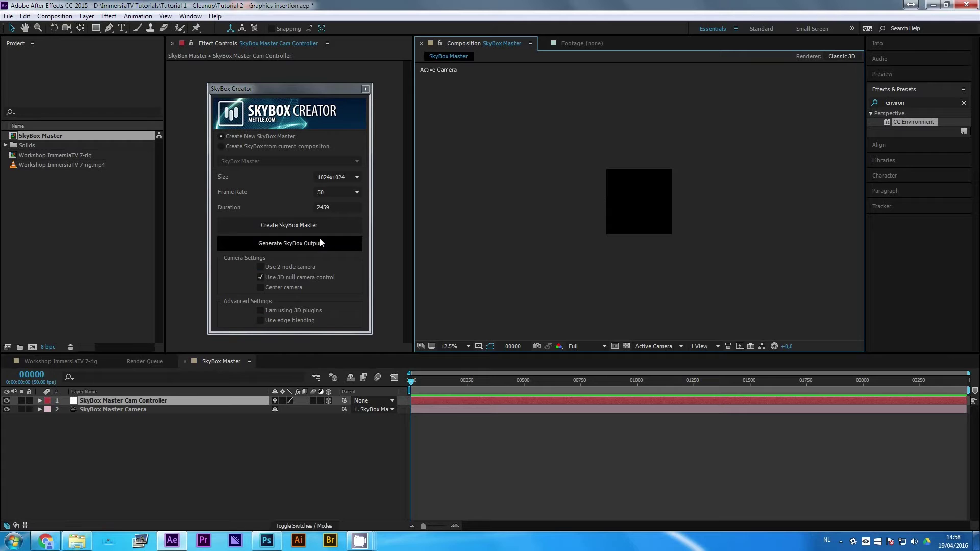
left_click(320, 240)
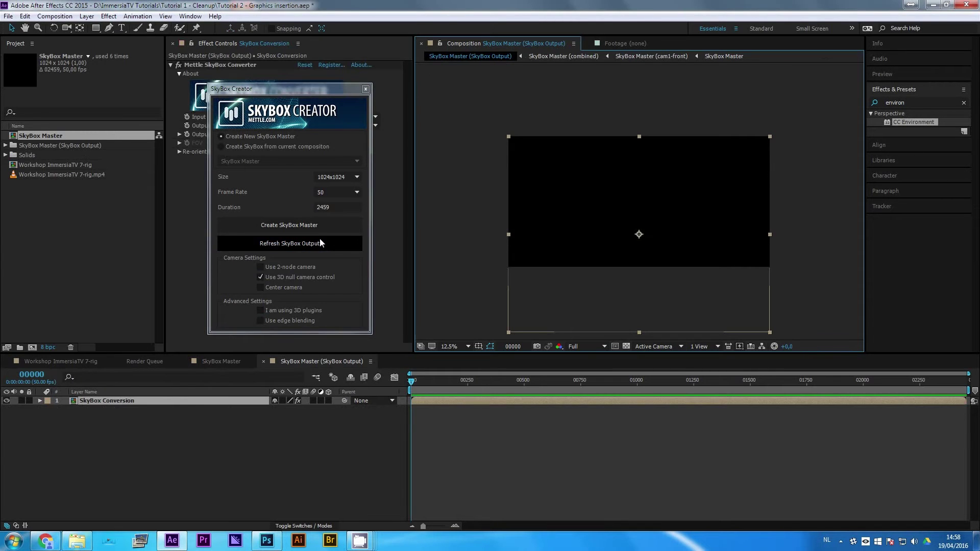
left_click(366, 90)
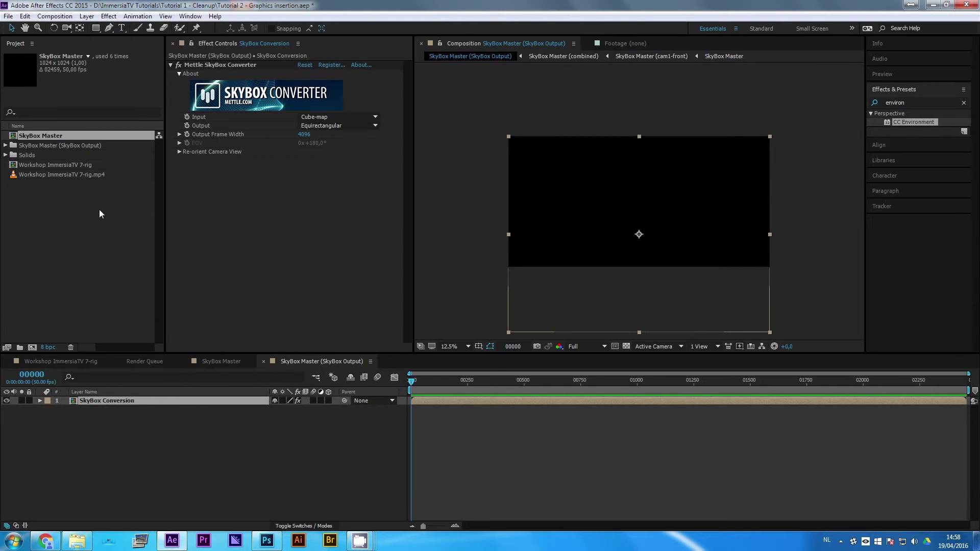
Step: Open SkyBox Master at 25% zoom, then open the SkyBox Master (SkyBox Output) comp
left_click(6, 145)
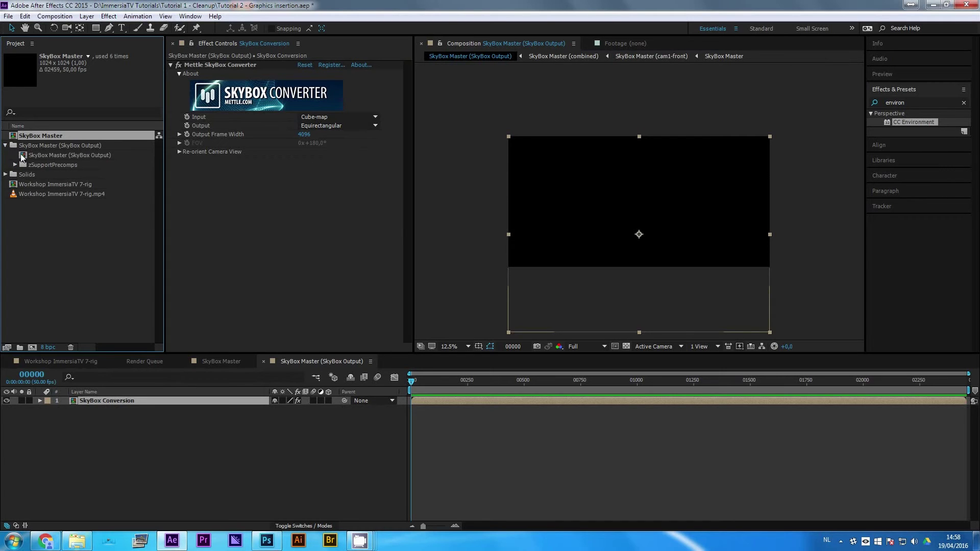
left_click(22, 156)
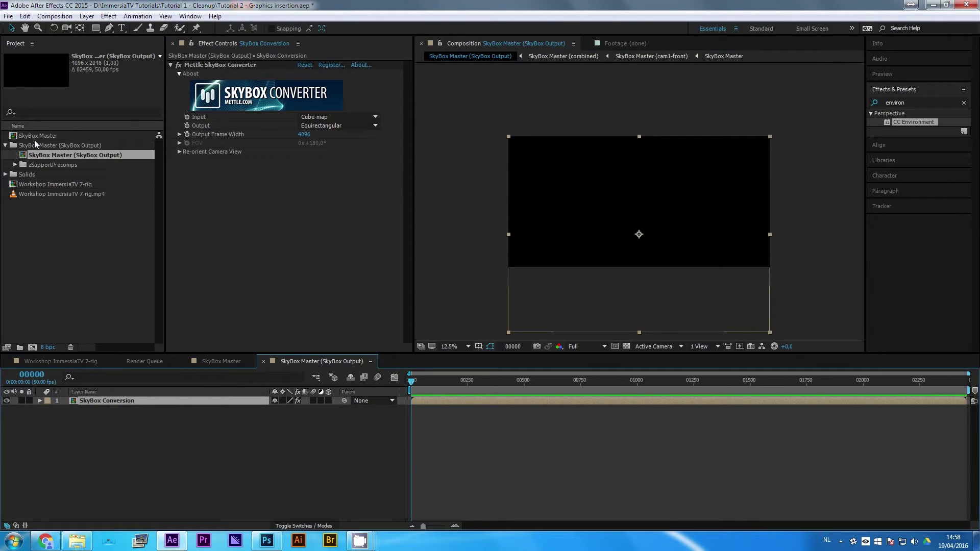
double_click(32, 136)
key("period")
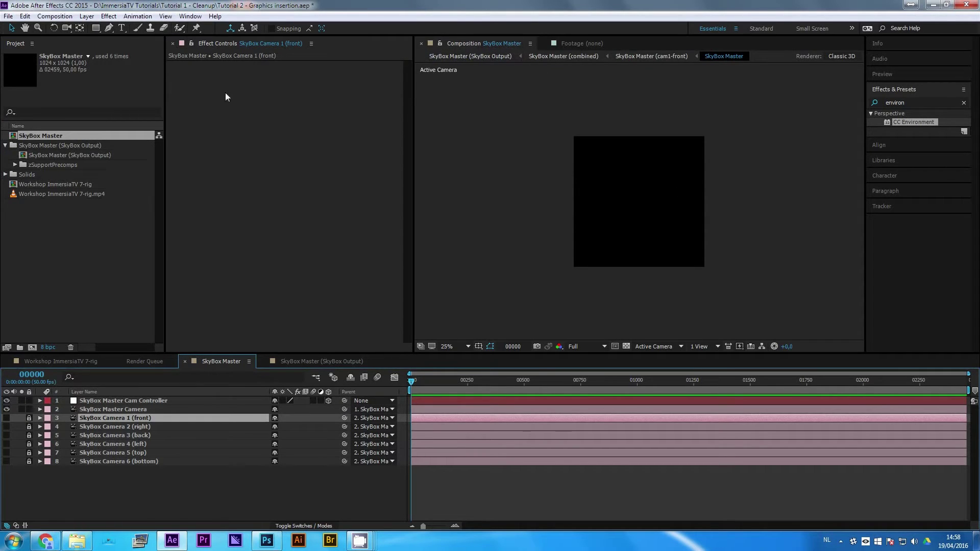
double_click(62, 155)
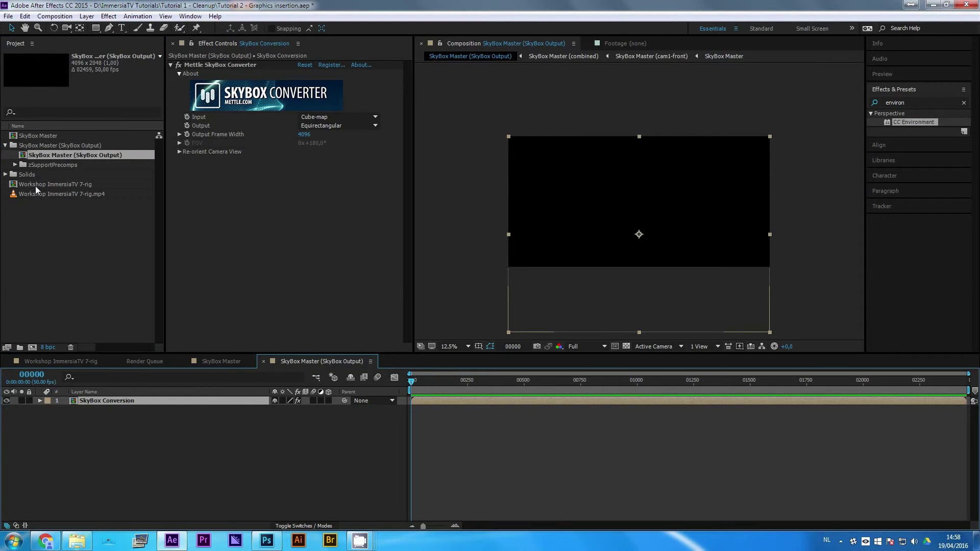
Step: Place the Workshop ImmersiaTV 7-rig comp into the SkyBox Output comp, then open SkyBox Master
left_click_drag(36, 186, 101, 433)
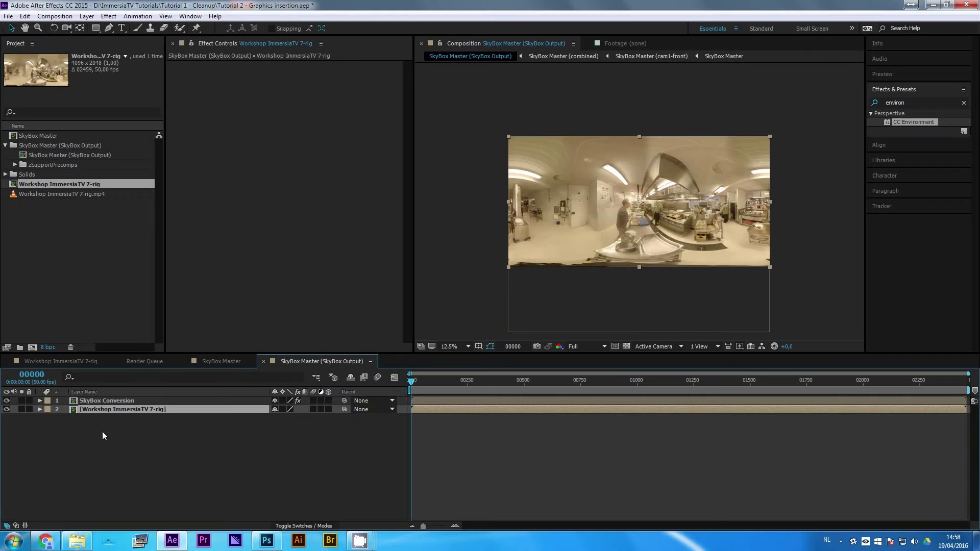
left_click(95, 154)
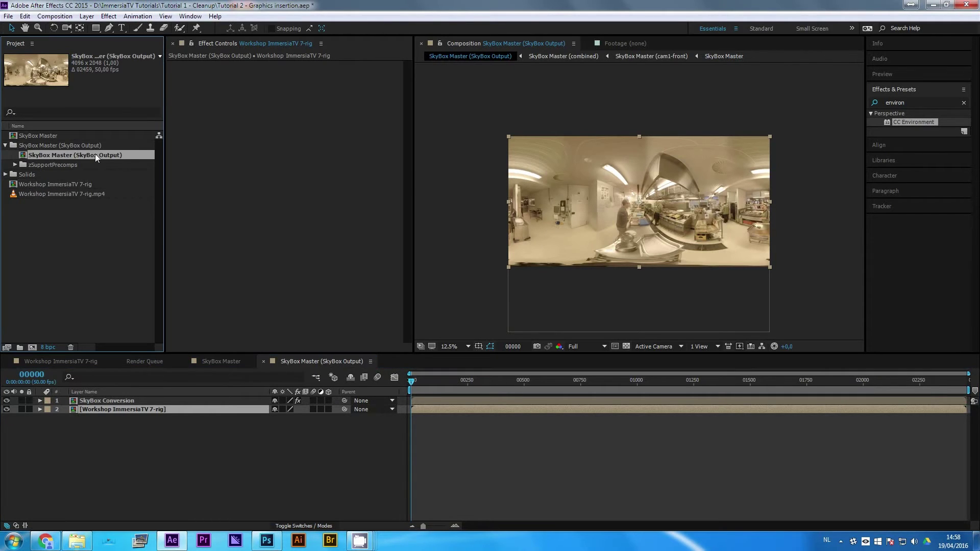
double_click(69, 136)
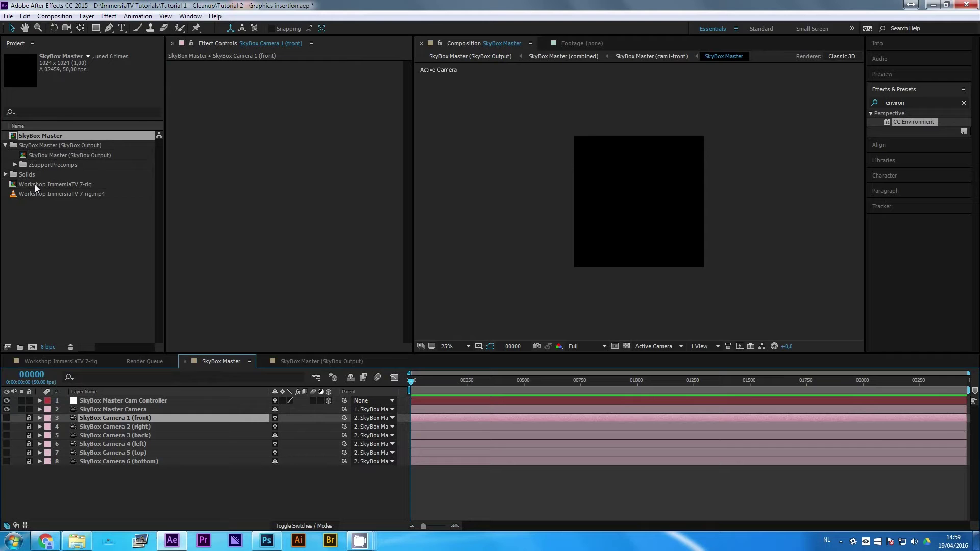
Step: Open the SkyBox Master (SkyBox Output) comp in a second viewer and widen both viewers
double_click(44, 156)
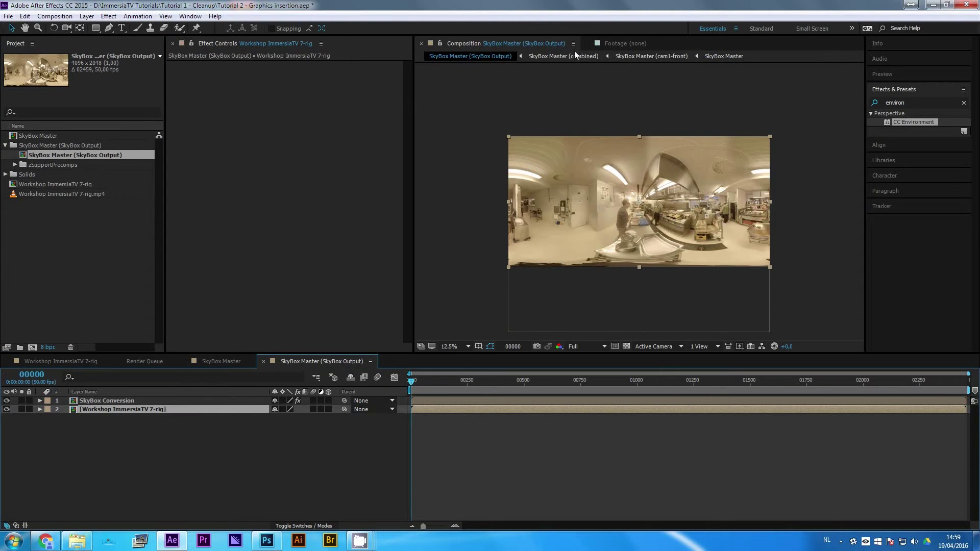
left_click(547, 46)
left_click(532, 55)
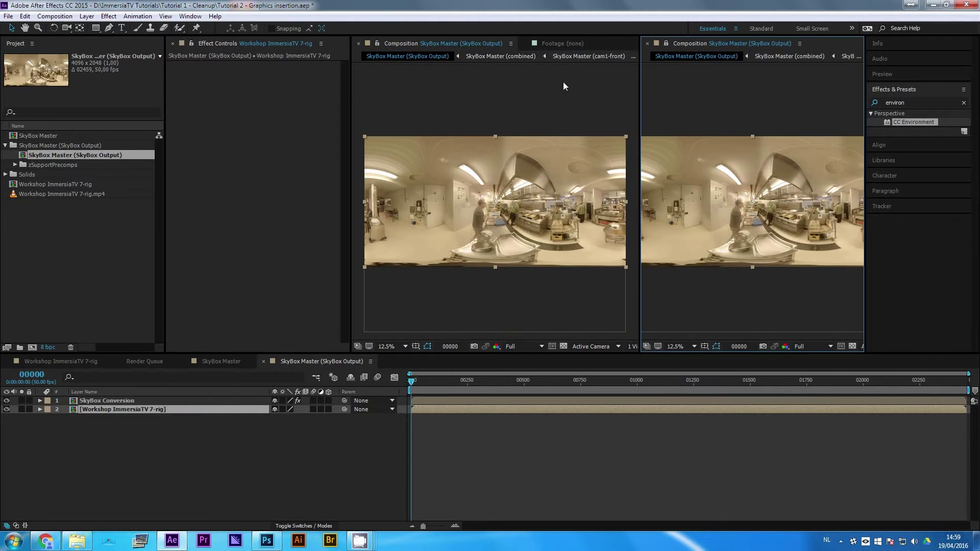
left_click_drag(864, 69, 945, 70)
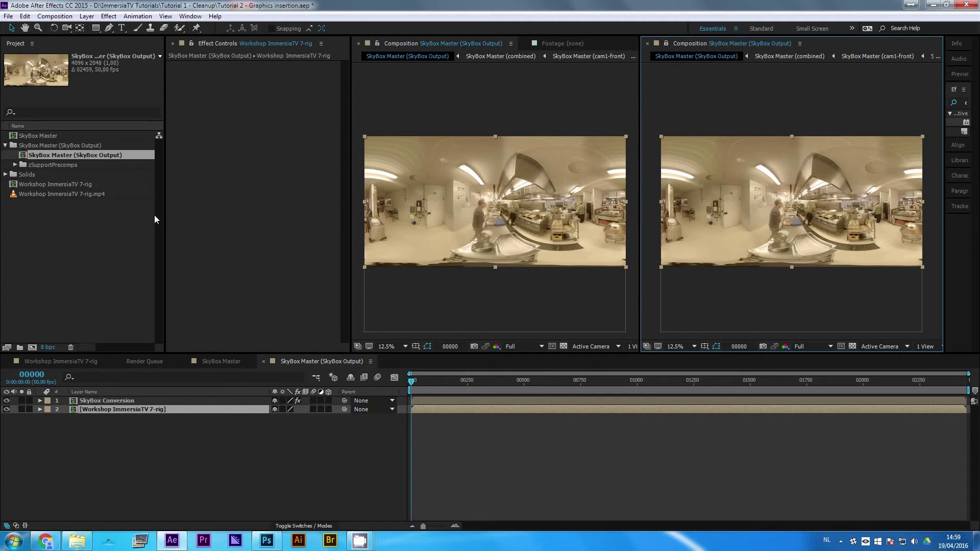
left_click_drag(350, 136, 215, 153)
left_click_drag(645, 200, 592, 201)
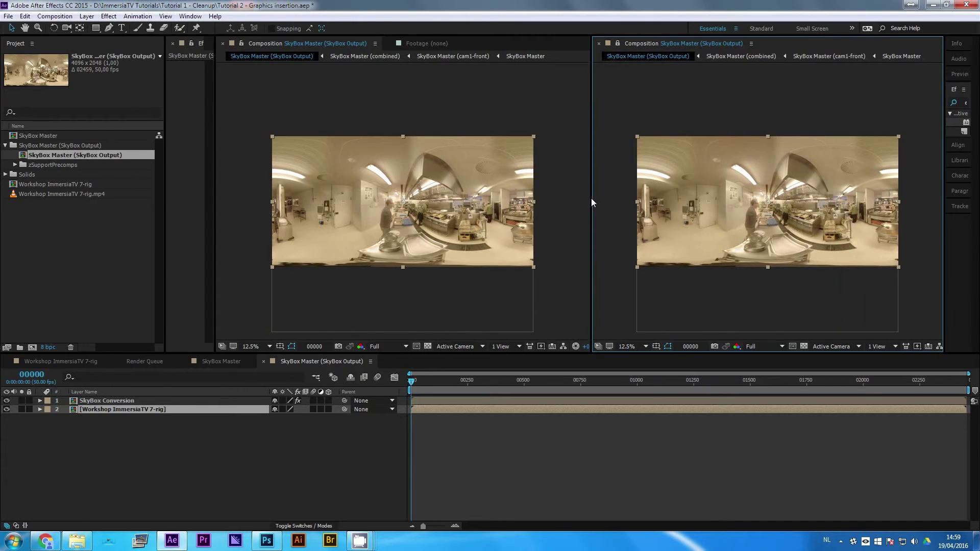
Step: Set both output viewers' magnification to Fit and rebalance their widths
left_click(252, 346)
left_click(271, 164)
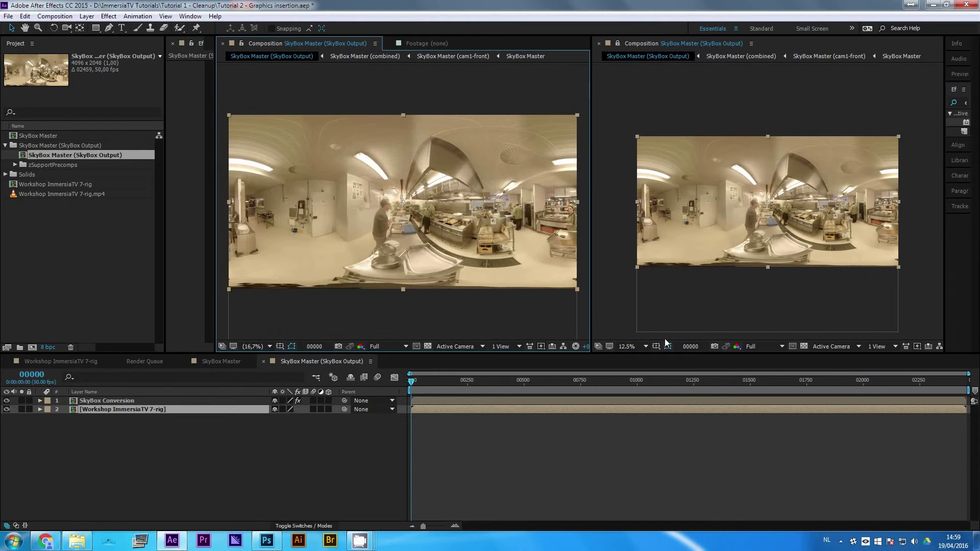
left_click(629, 347)
left_click(633, 163)
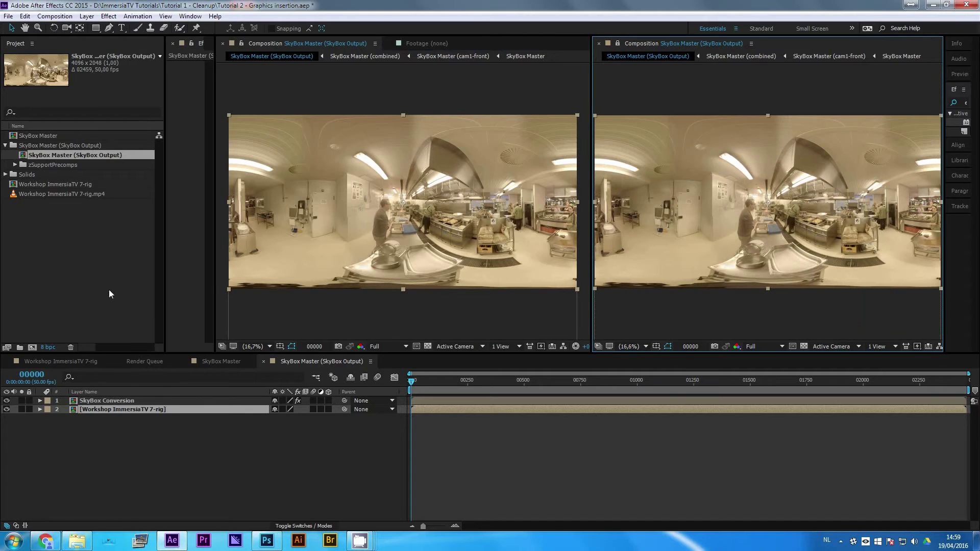
left_click_drag(594, 314, 578, 327)
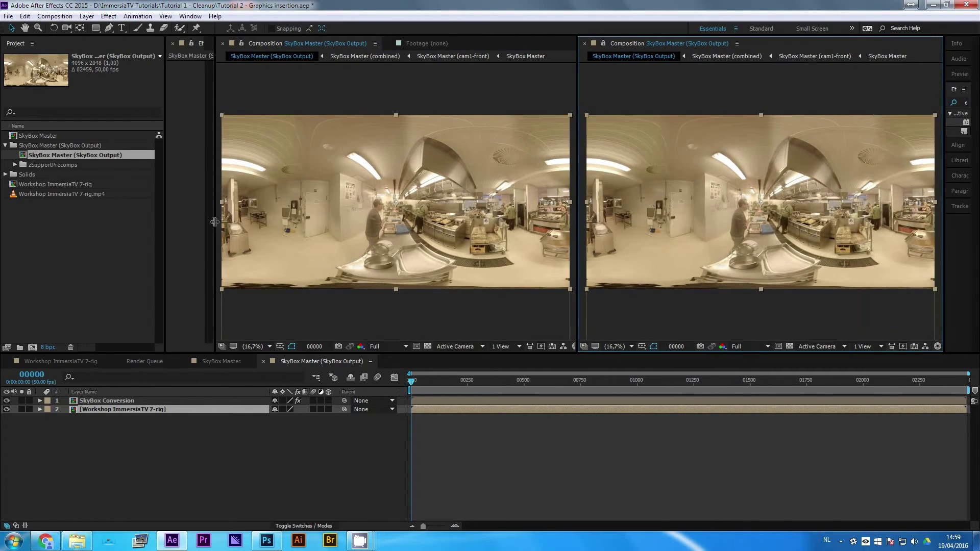
Step: Add an 'ImmersiaTV' text layer in SkyBox Master and nudge it slightly left and down
double_click(55, 134)
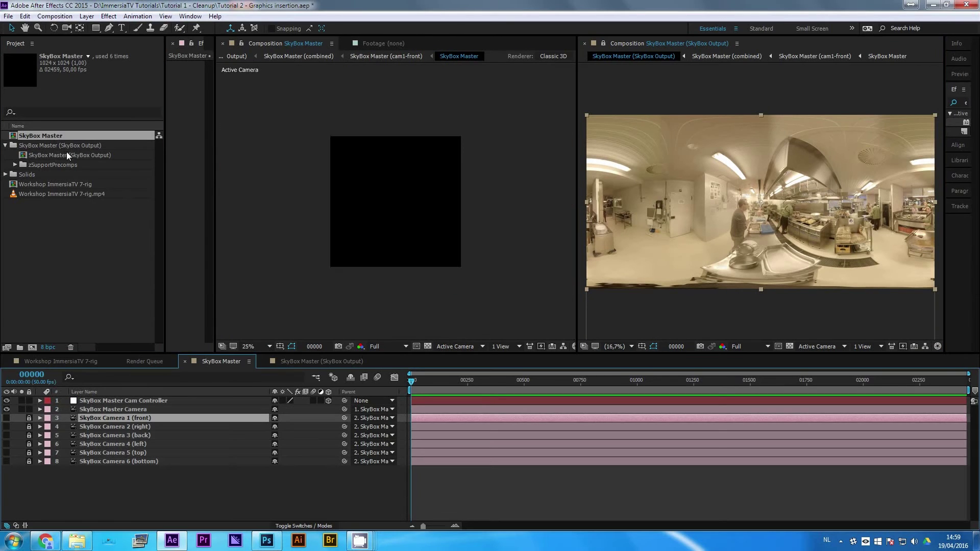
right_click(206, 486)
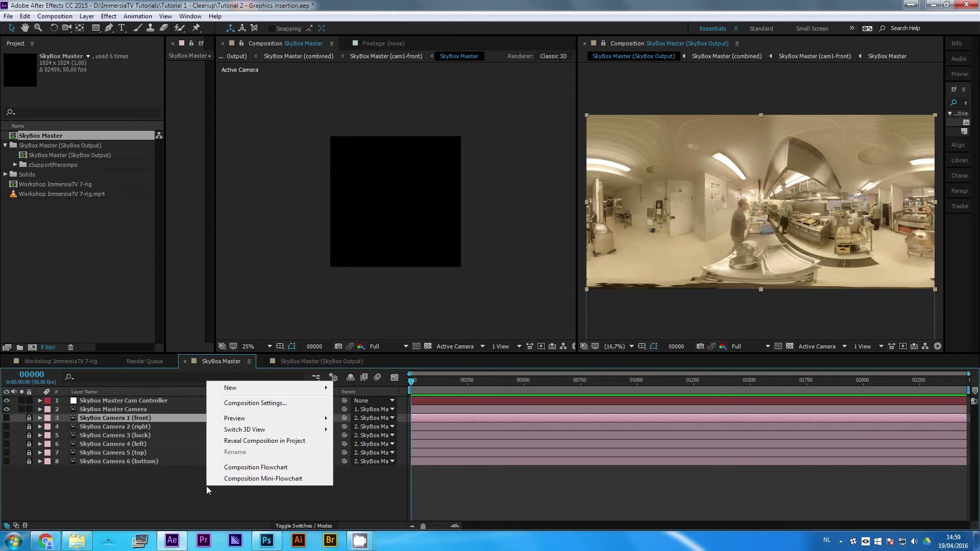
mouse_move(252, 388)
left_click(373, 404)
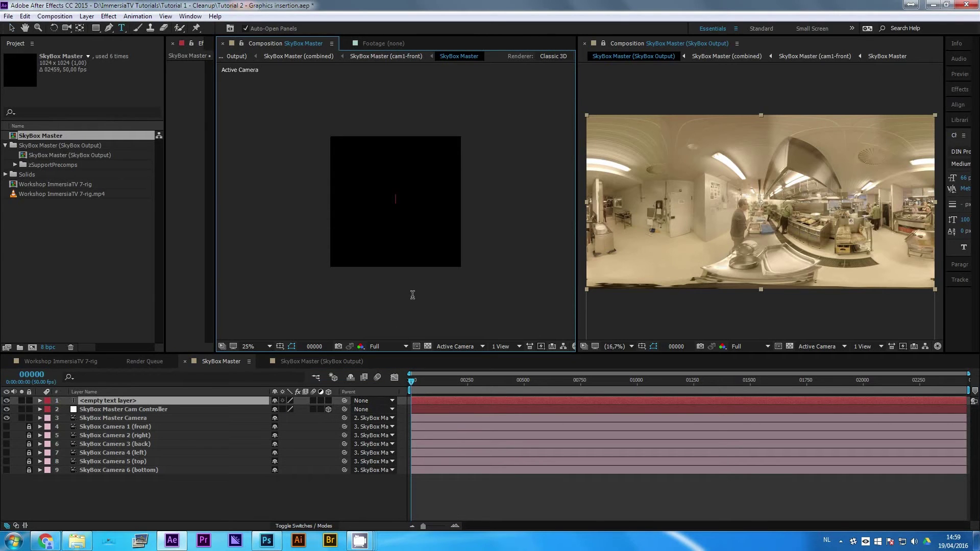
type("ImmersiaTV")
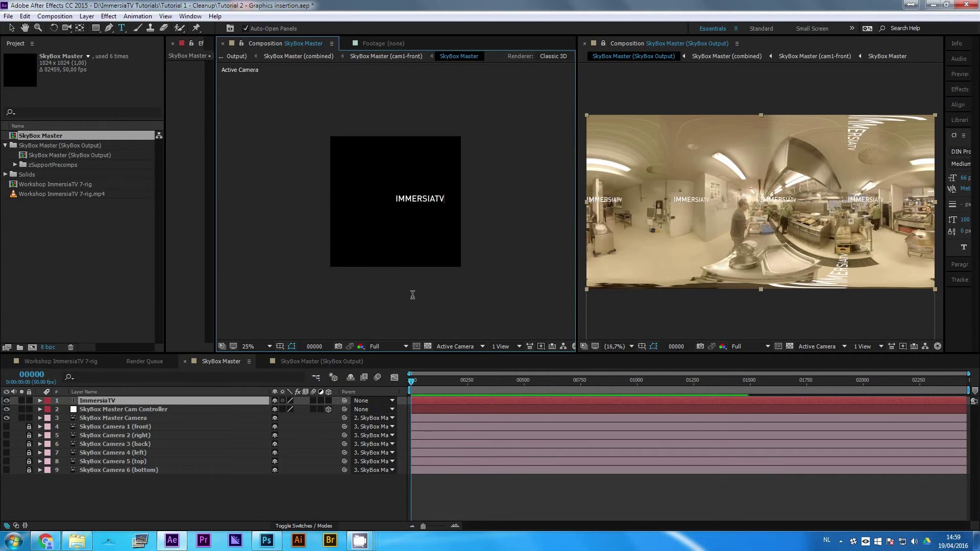
key("KP_Enter")
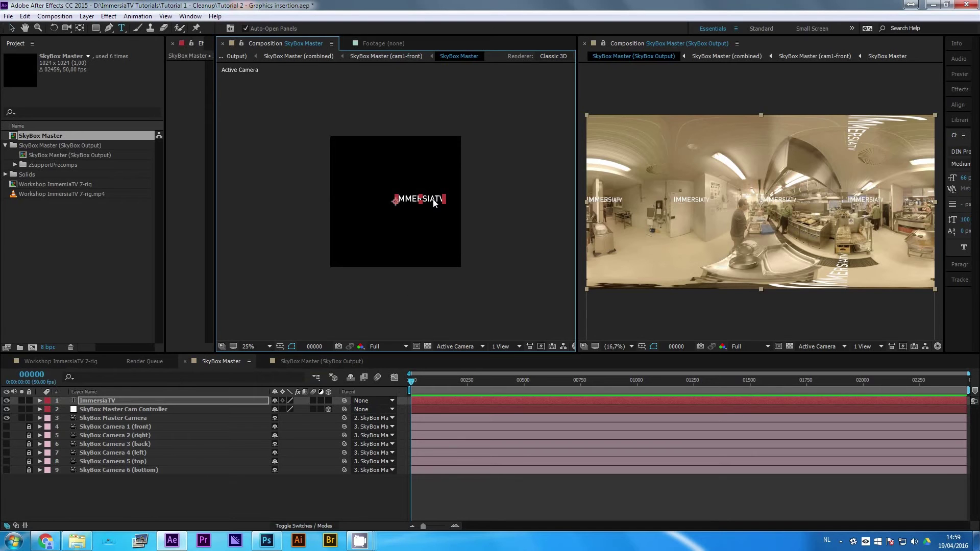
key("v")
left_click_drag(435, 203, 412, 208)
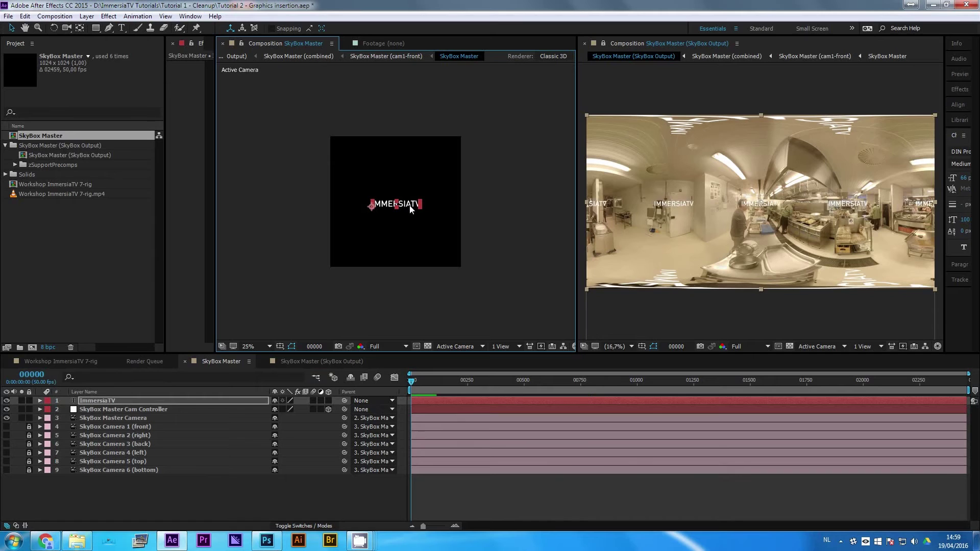
Step: Make the ImmersiaTV text a 3D layer and rotate it -40° on Y
left_click(328, 400)
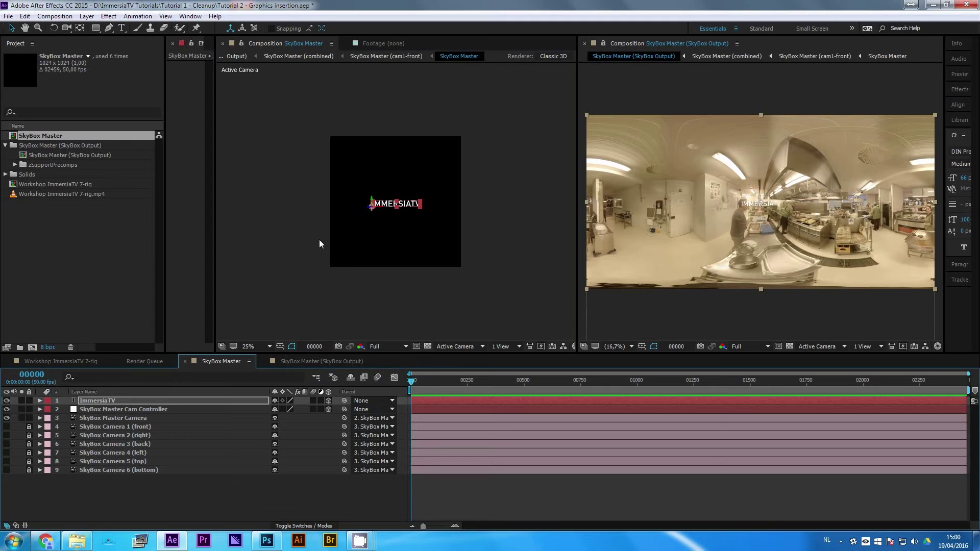
left_click(183, 400)
key("r")
left_click_drag(289, 427, 268, 428)
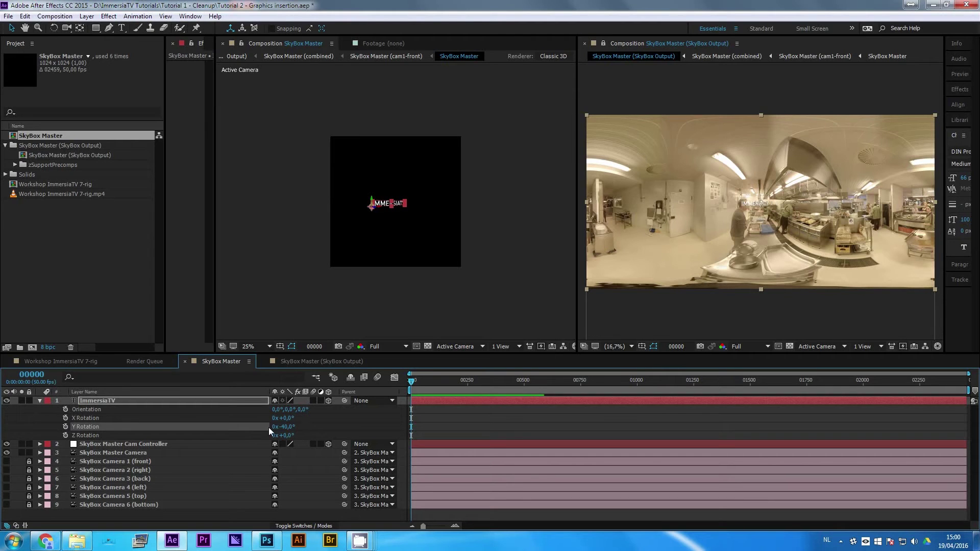
left_click(241, 402)
Step: Move the text layer to position -741, 522, -380
key("p")
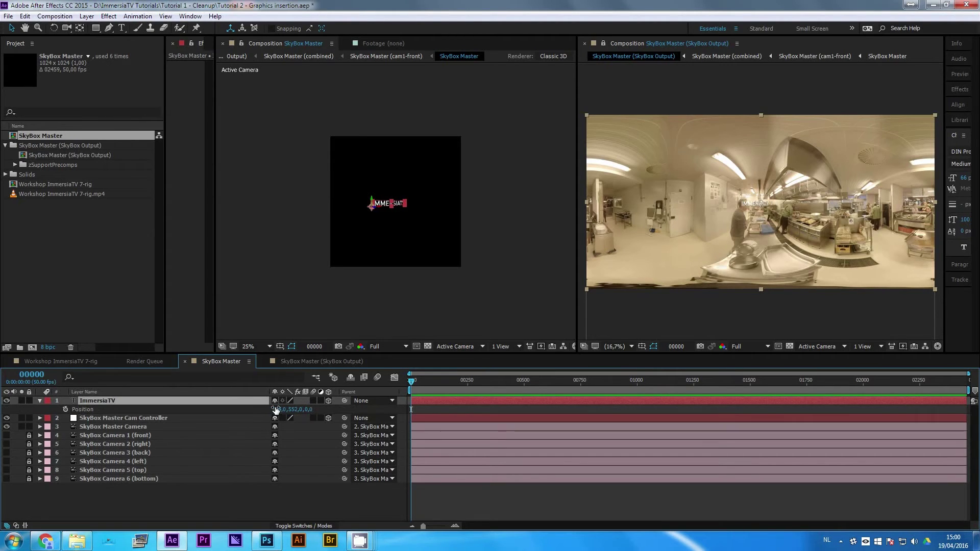
left_click_drag(276, 410, 126, 418)
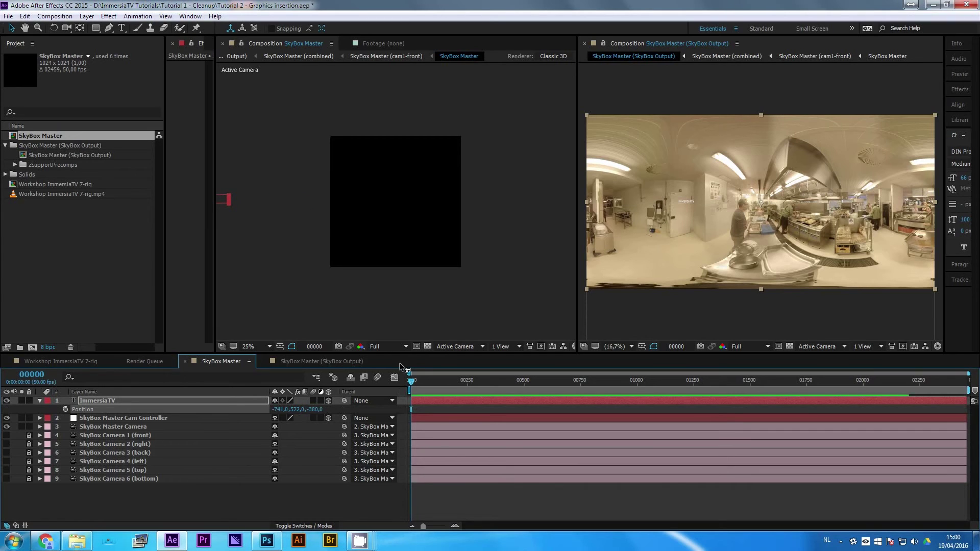
left_click(225, 348)
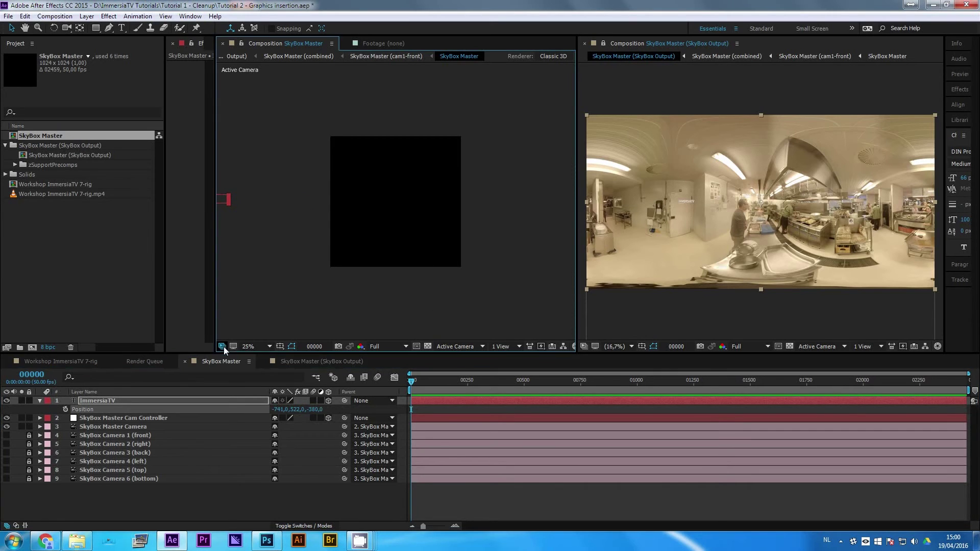
Step: In Custom View 1, drag the text to -250, 567.9, -34.6 on the kitchen wall
left_click(482, 347)
left_click(483, 314)
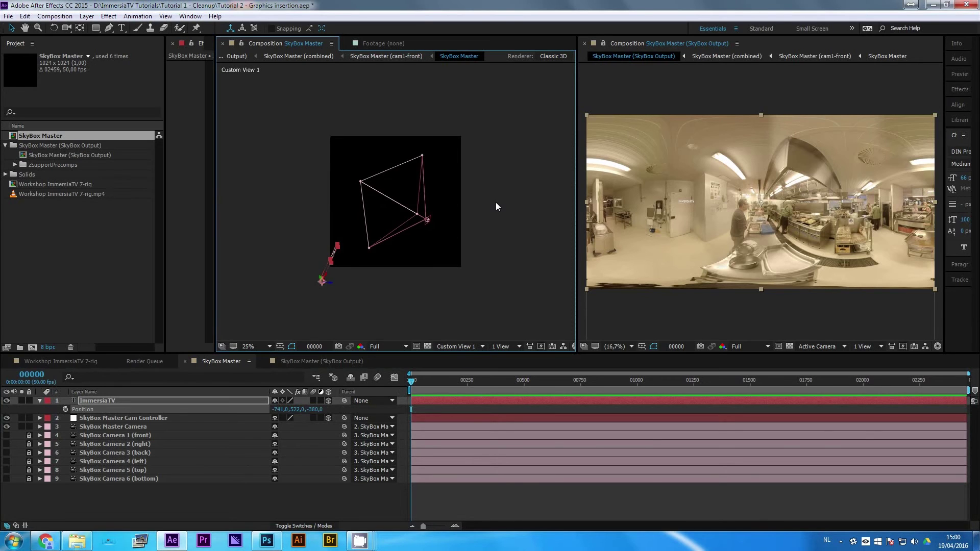
left_click_drag(431, 227, 431, 225)
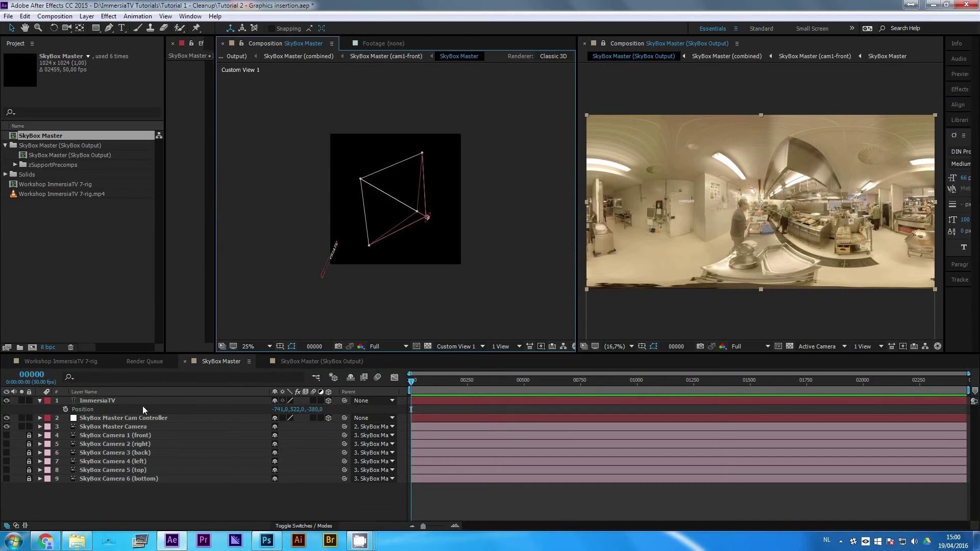
left_click_drag(328, 278, 422, 99)
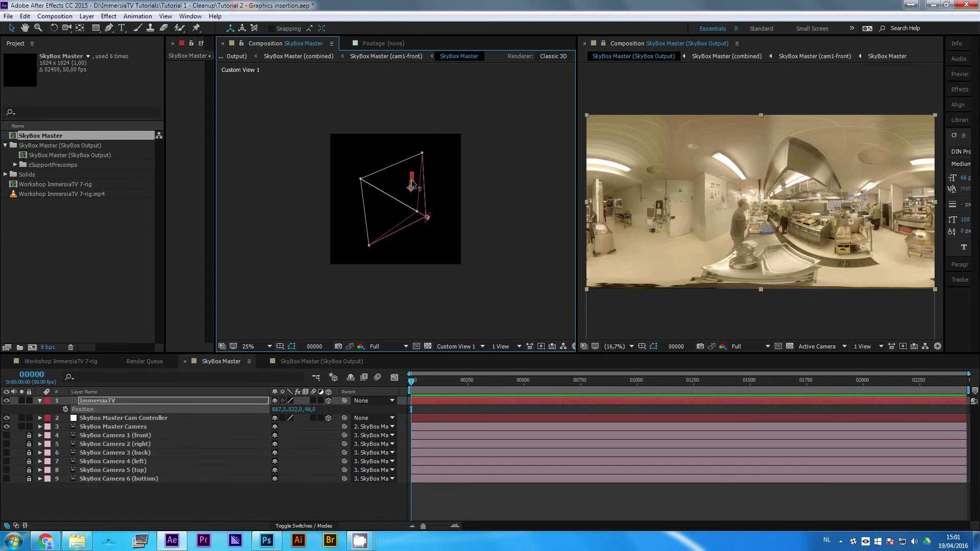
left_click_drag(412, 183, 435, 247)
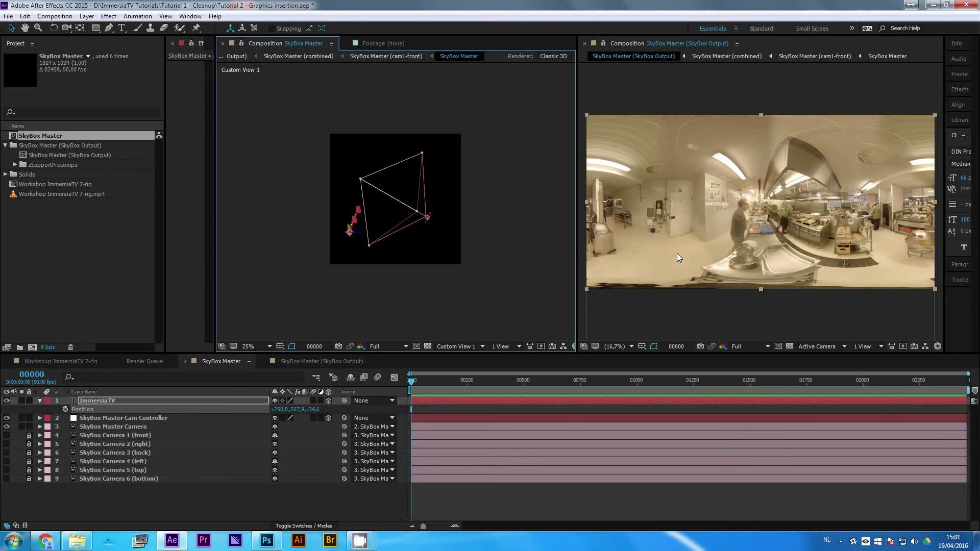
Step: Raise the text to -493.1, -355.1, -238.5 onto the ceiling by the strip light, then deselect
scroll(789, 243, "up", 5)
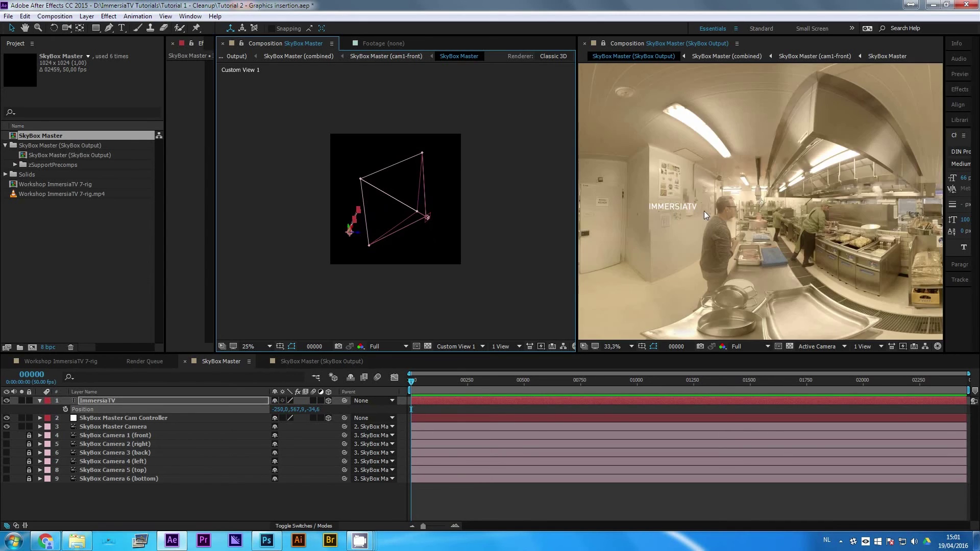
left_click_drag(686, 234, 886, 244)
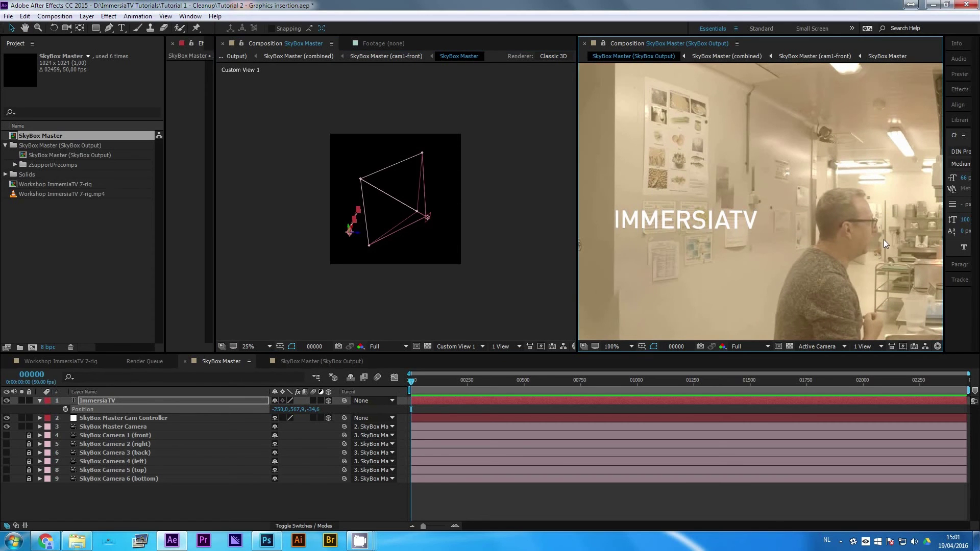
left_click_drag(349, 227, 315, 169)
scroll(784, 208, "down", 2)
scroll(600, 212, "up", 4)
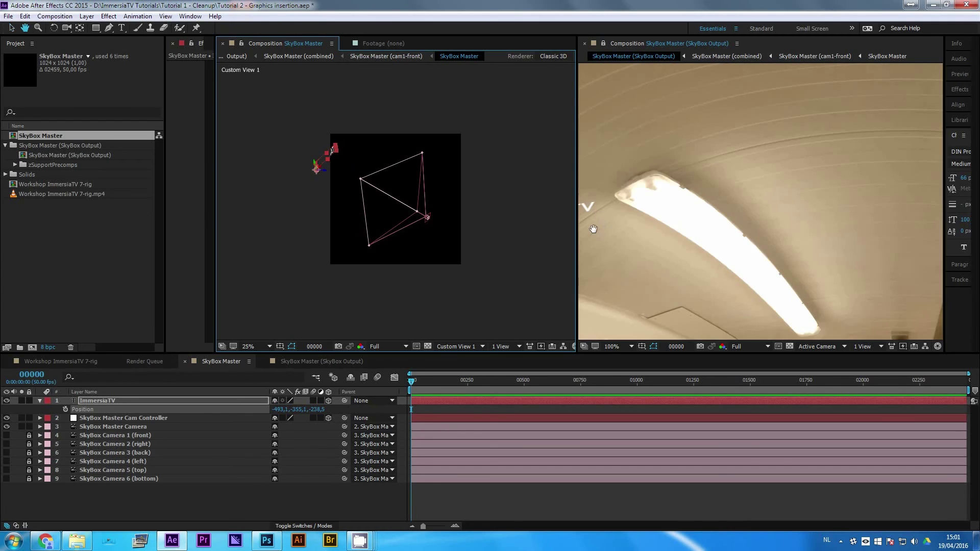
scroll(779, 239, "down", 4)
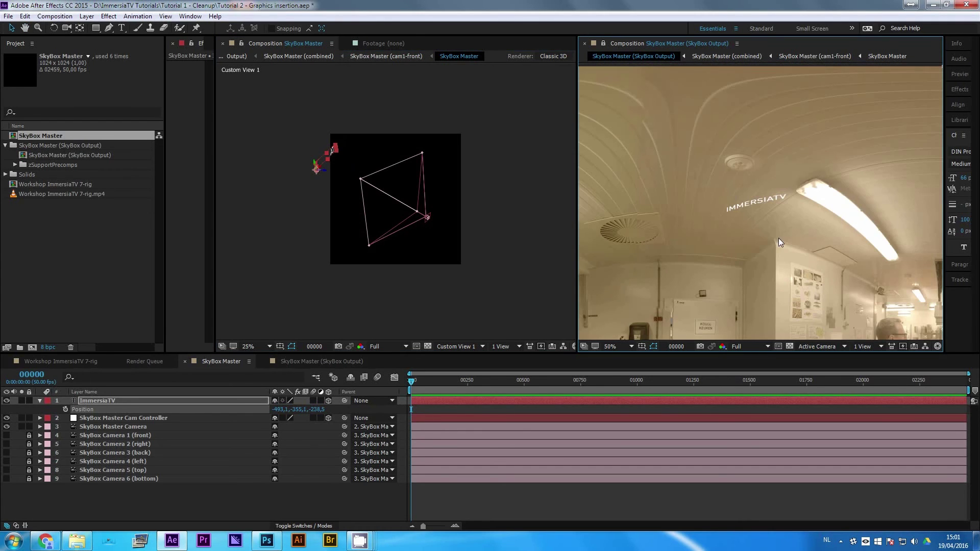
left_click(266, 507)
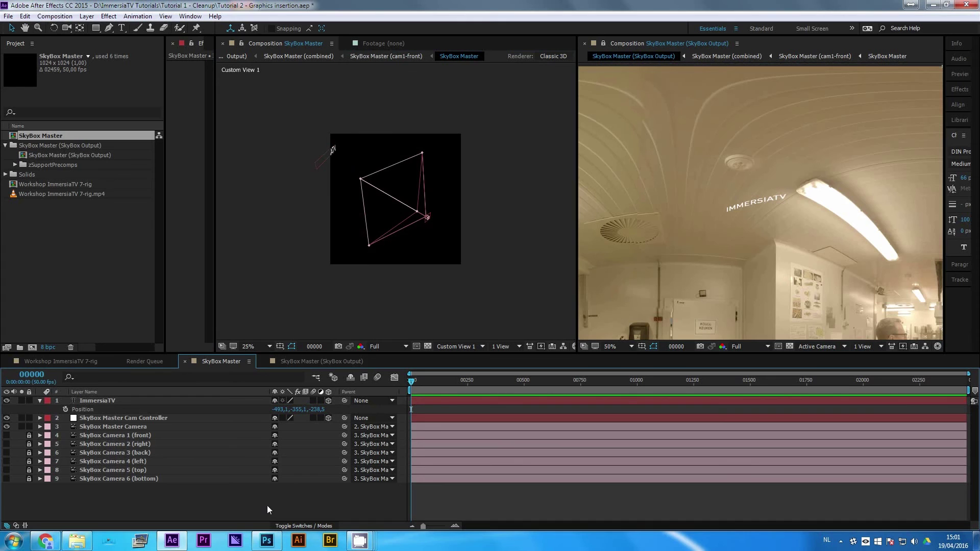
Step: Add SkyBox Master (SkyBox Output) to the Render Queue as a Lossless .avi with Best Settings
left_click(325, 361)
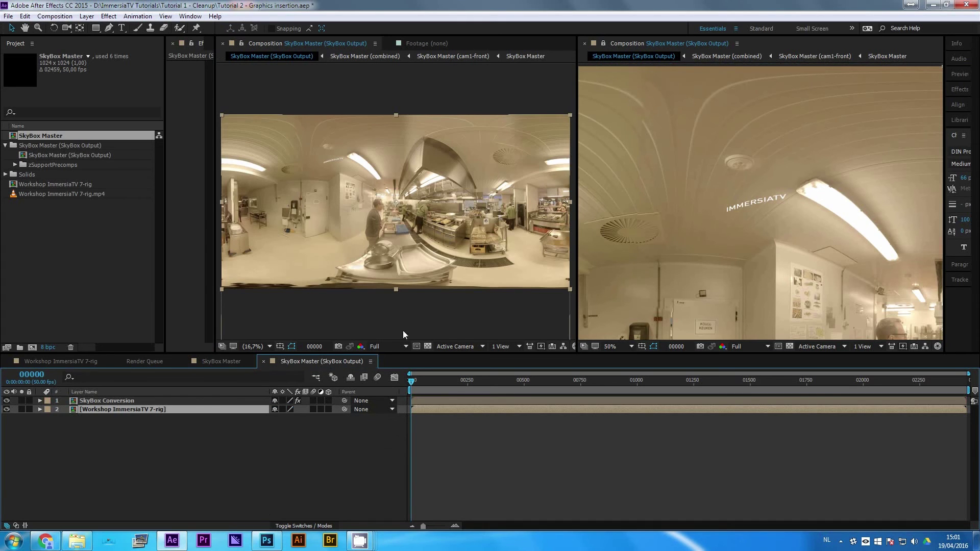
left_click(9, 16)
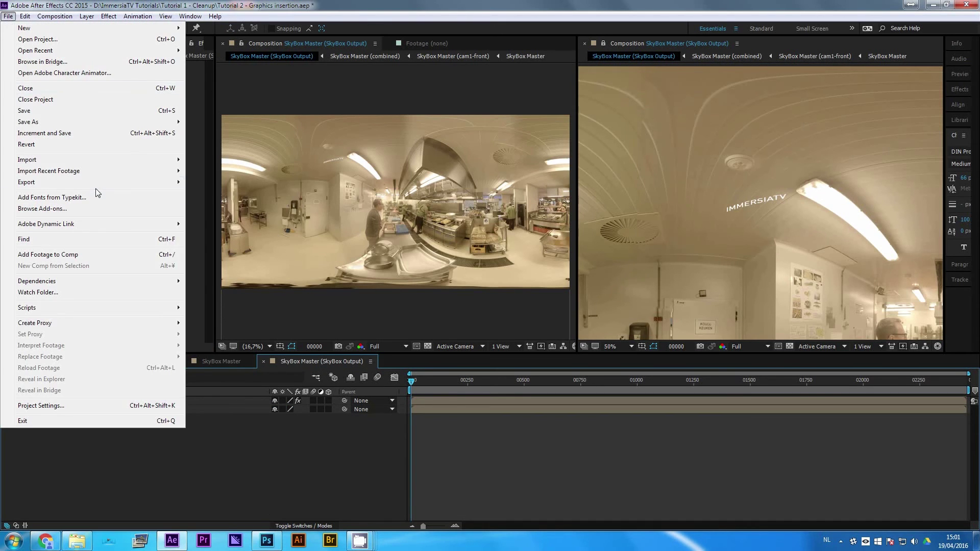
mouse_move(96, 186)
left_click(234, 193)
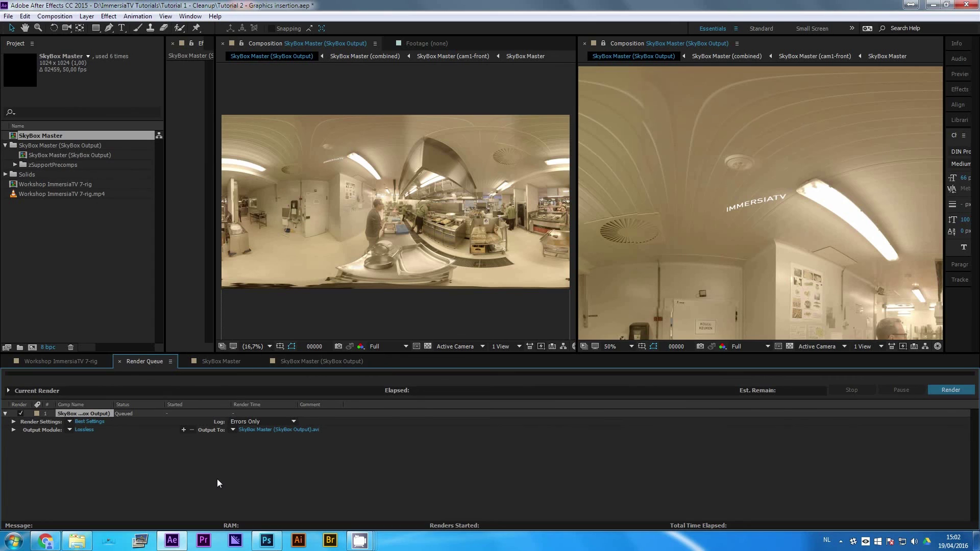